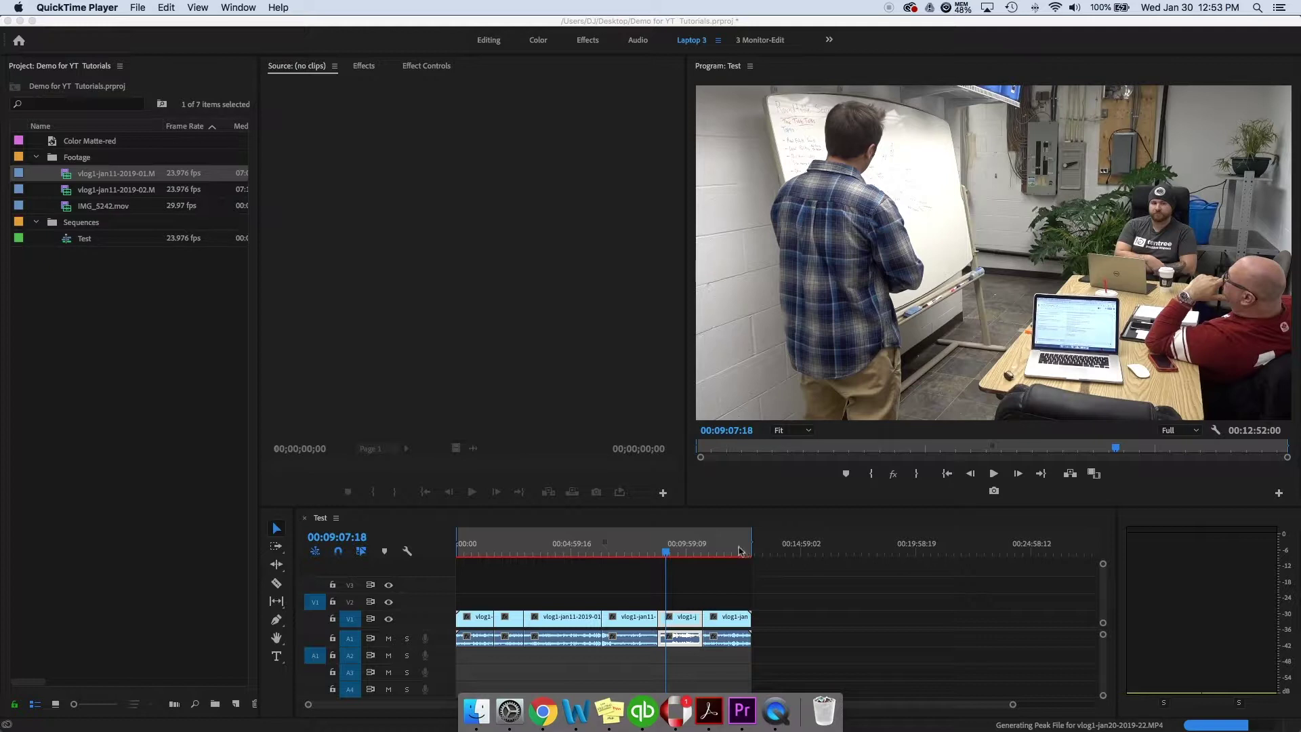
- Bring the Premiere Pro window with the Test sequence to the front
left_click(700, 547)
- Clear the existing In and Out points and return the playhead to the sequence start
right_click(710, 544)
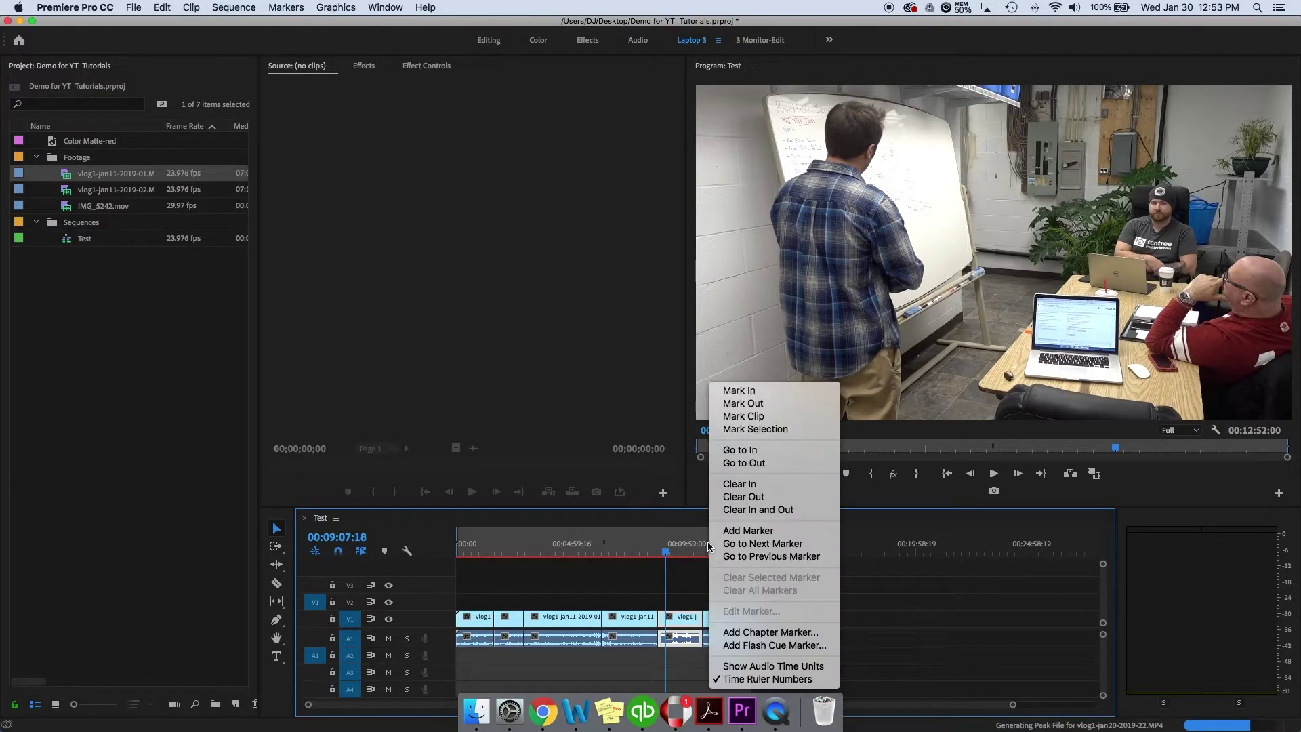
left_click(762, 510)
key("Home")
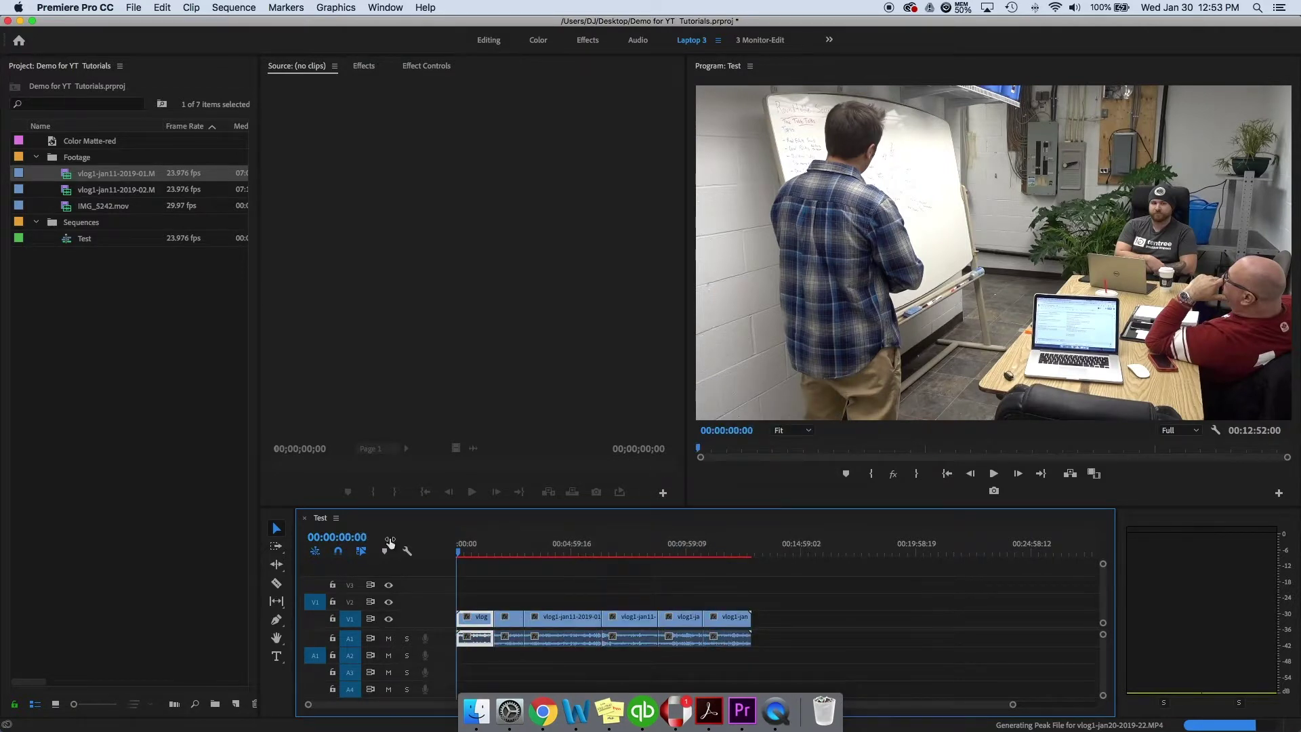
- Move the playhead just past the end of the clips, then dismiss the marking menu
left_click(751, 549)
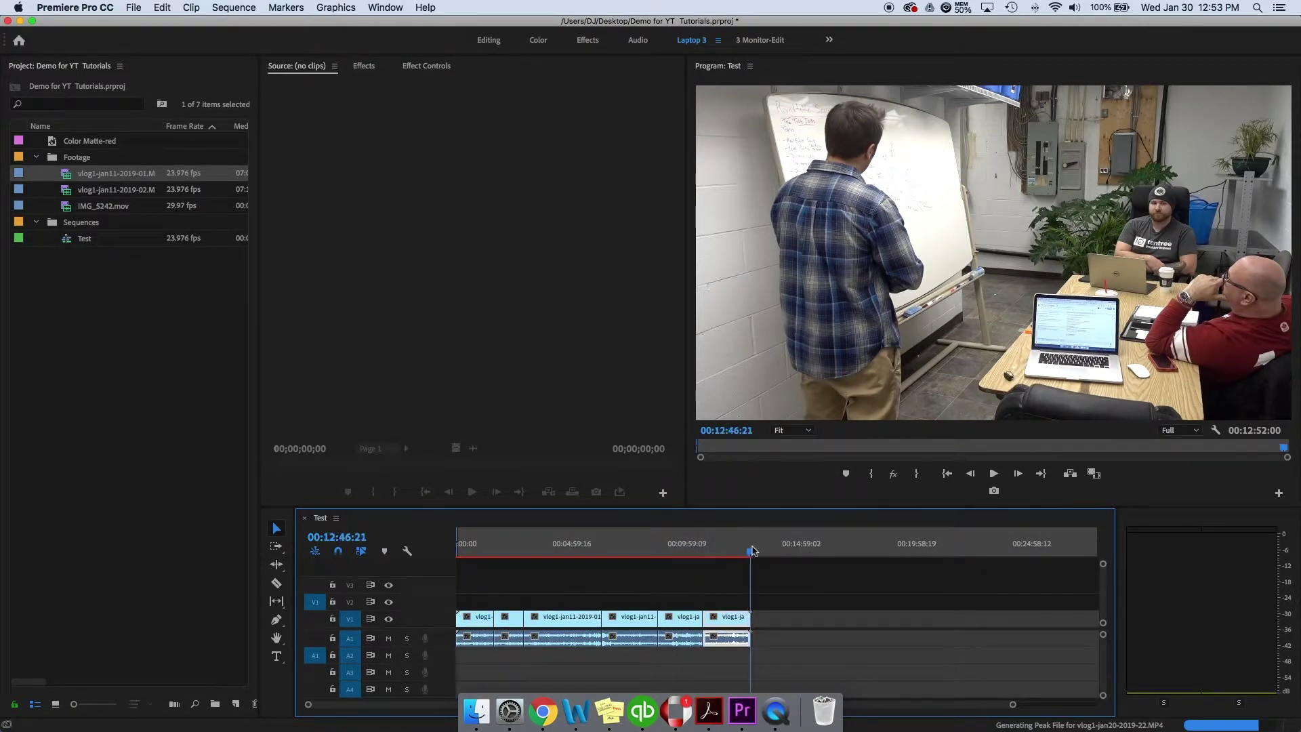
left_click_drag(753, 550, 705, 550)
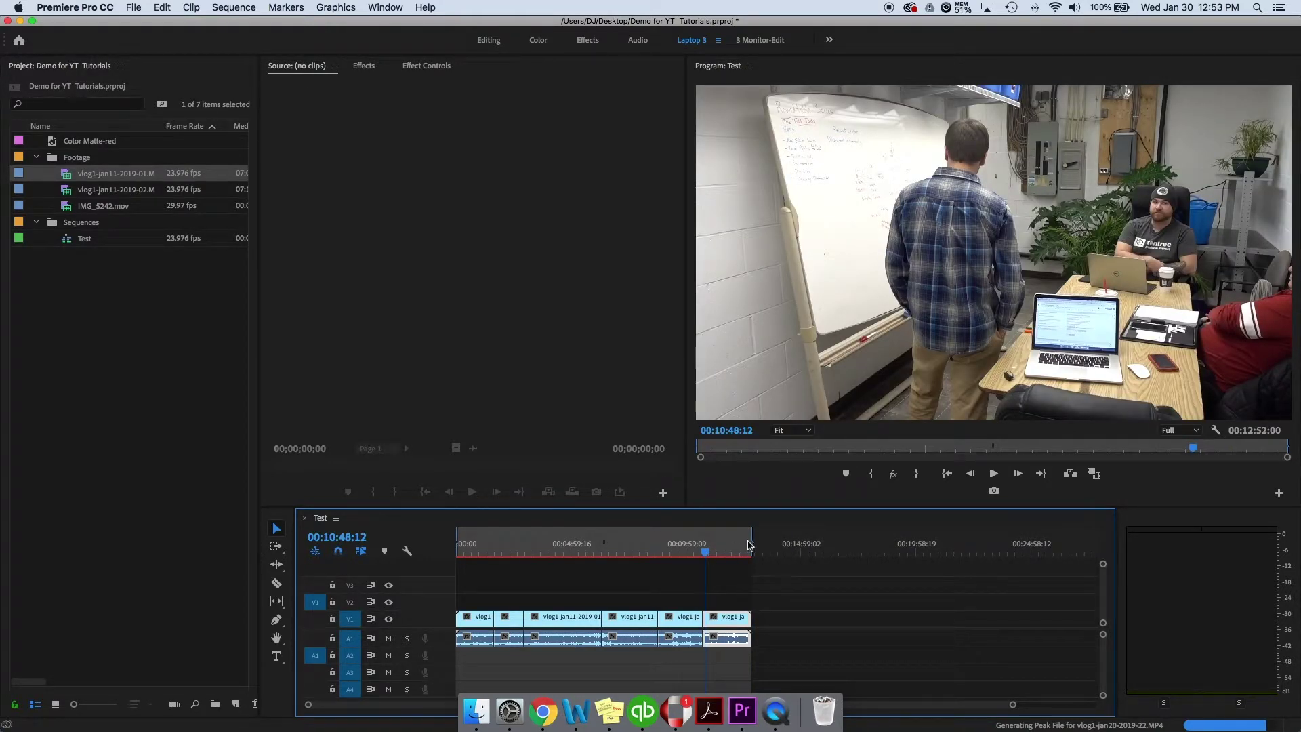
right_click(757, 549)
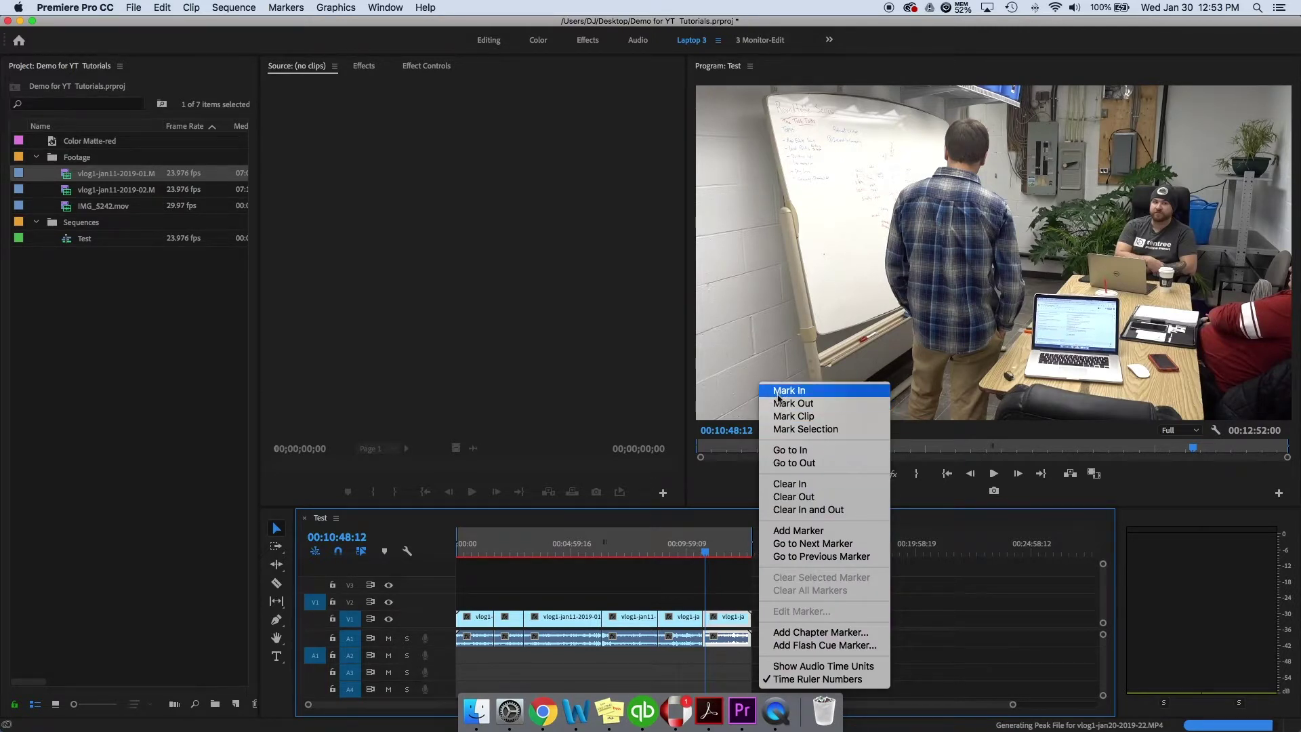
left_click(661, 580)
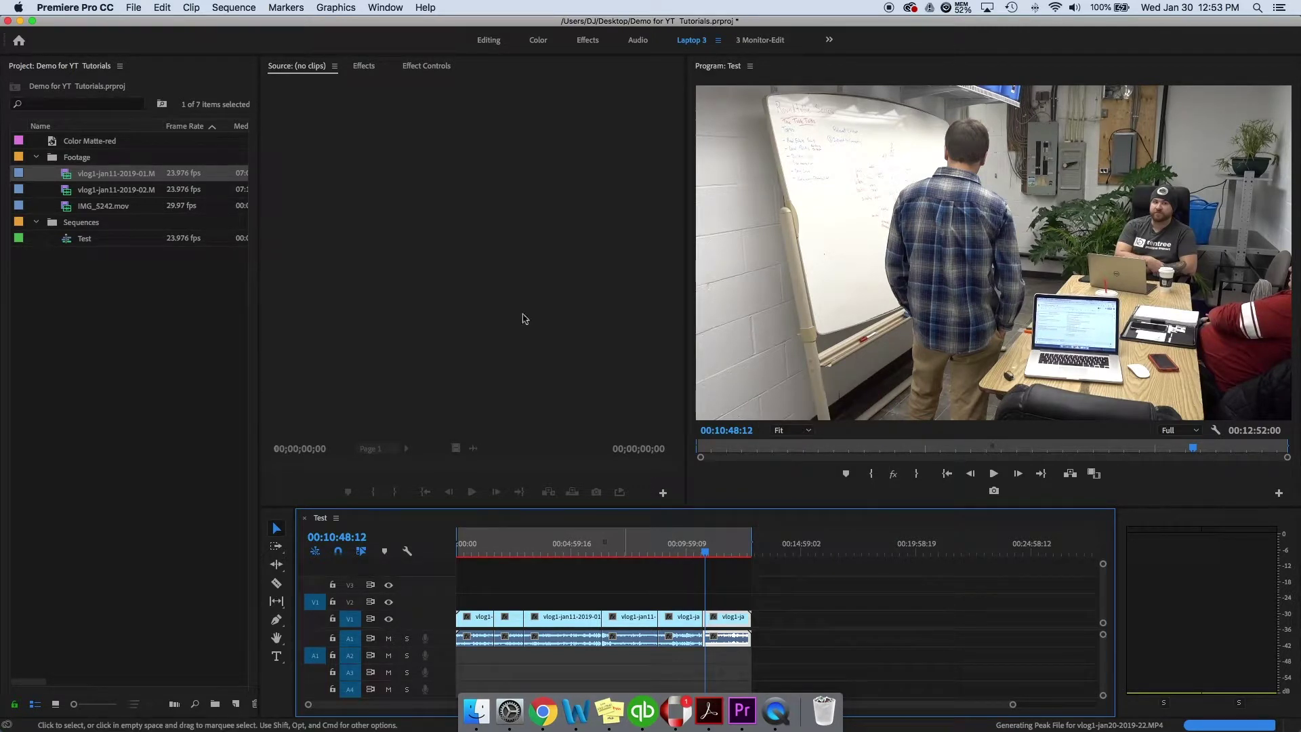
- Export the Test sequence as H.264 with the Match Source - Medium bitrate preset
left_click(134, 10)
mouse_move(148, 368)
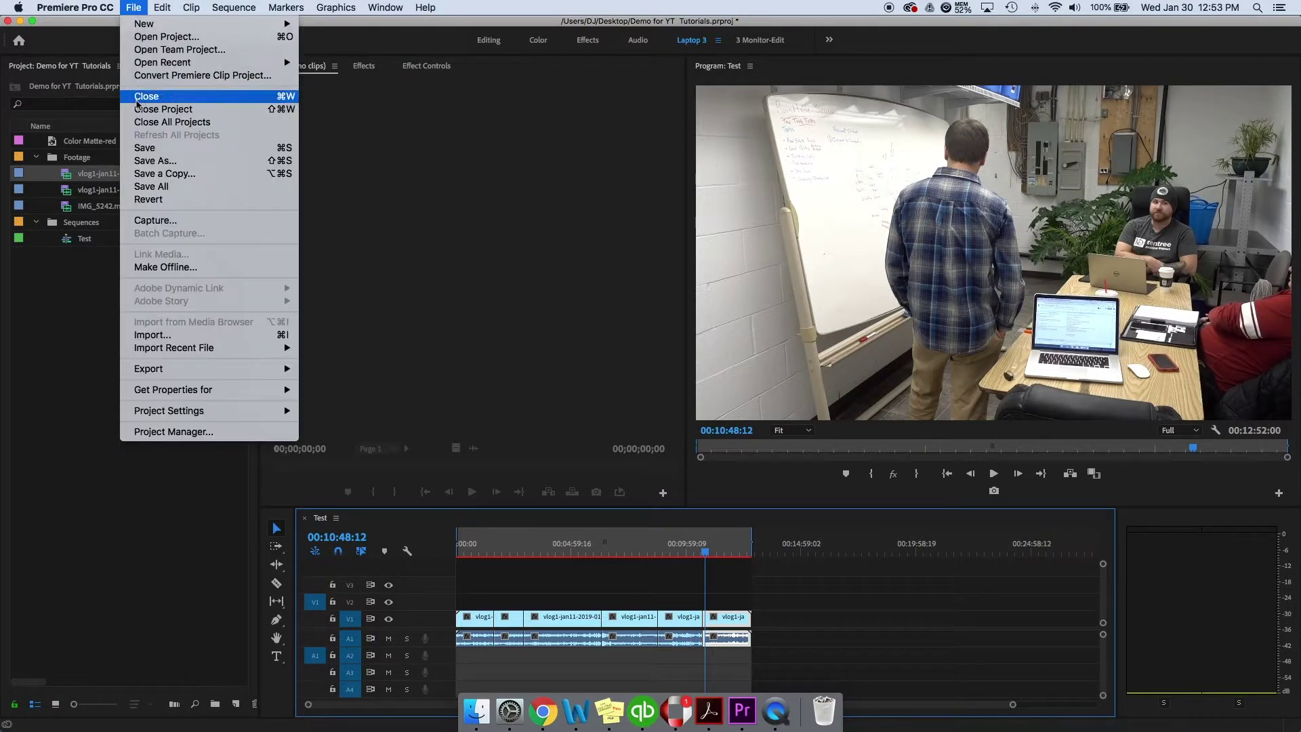
left_click(328, 369)
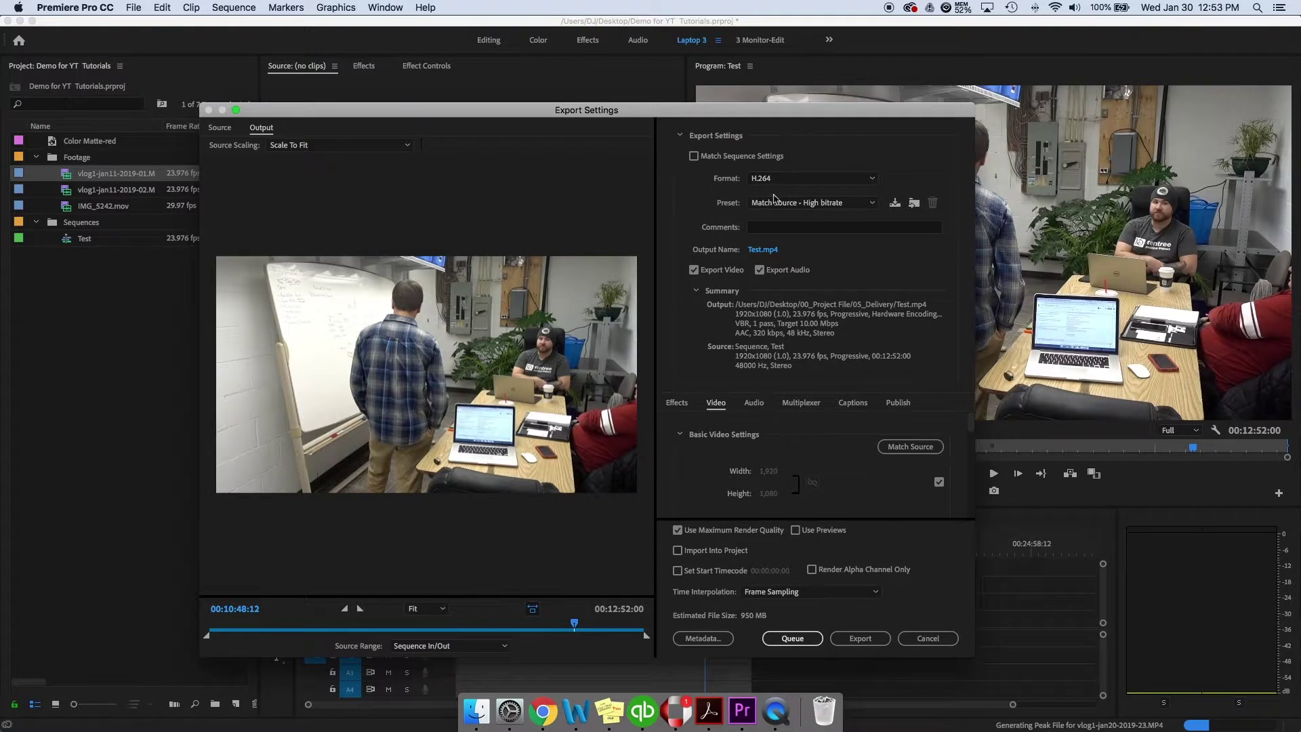
left_click(770, 183)
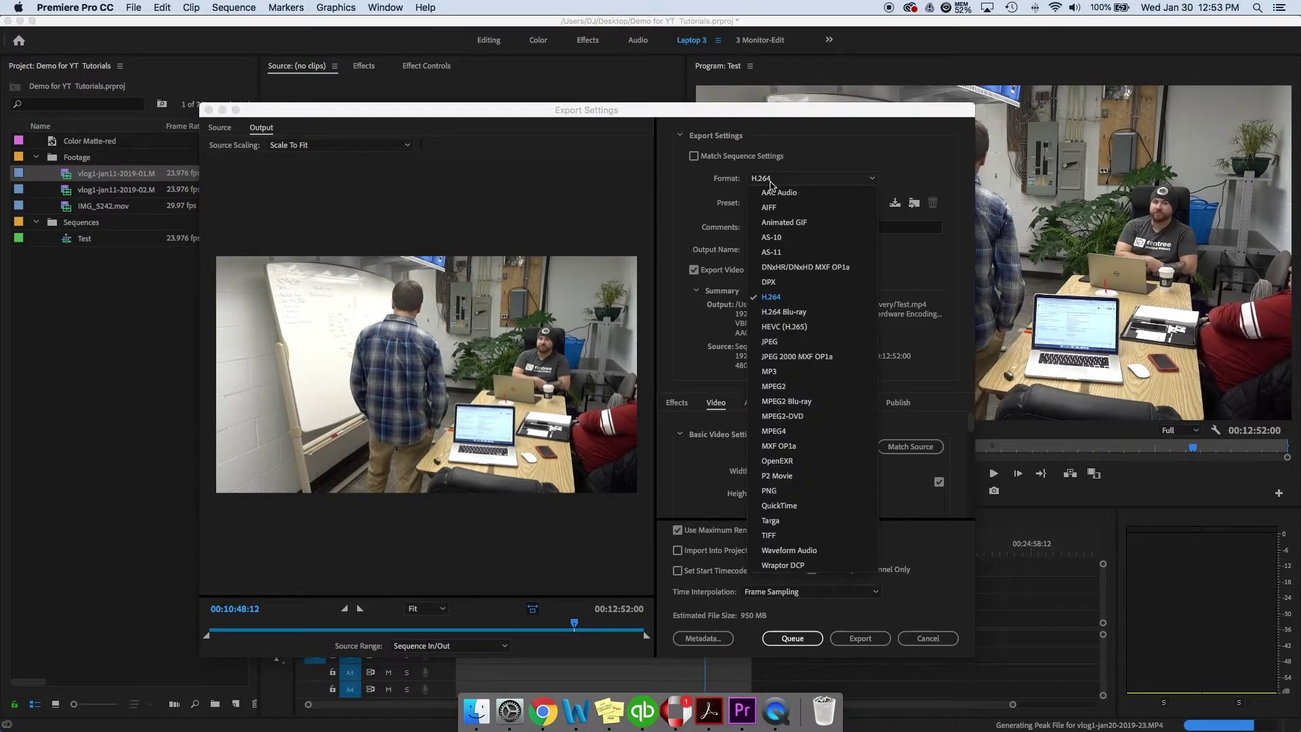
left_click(761, 302)
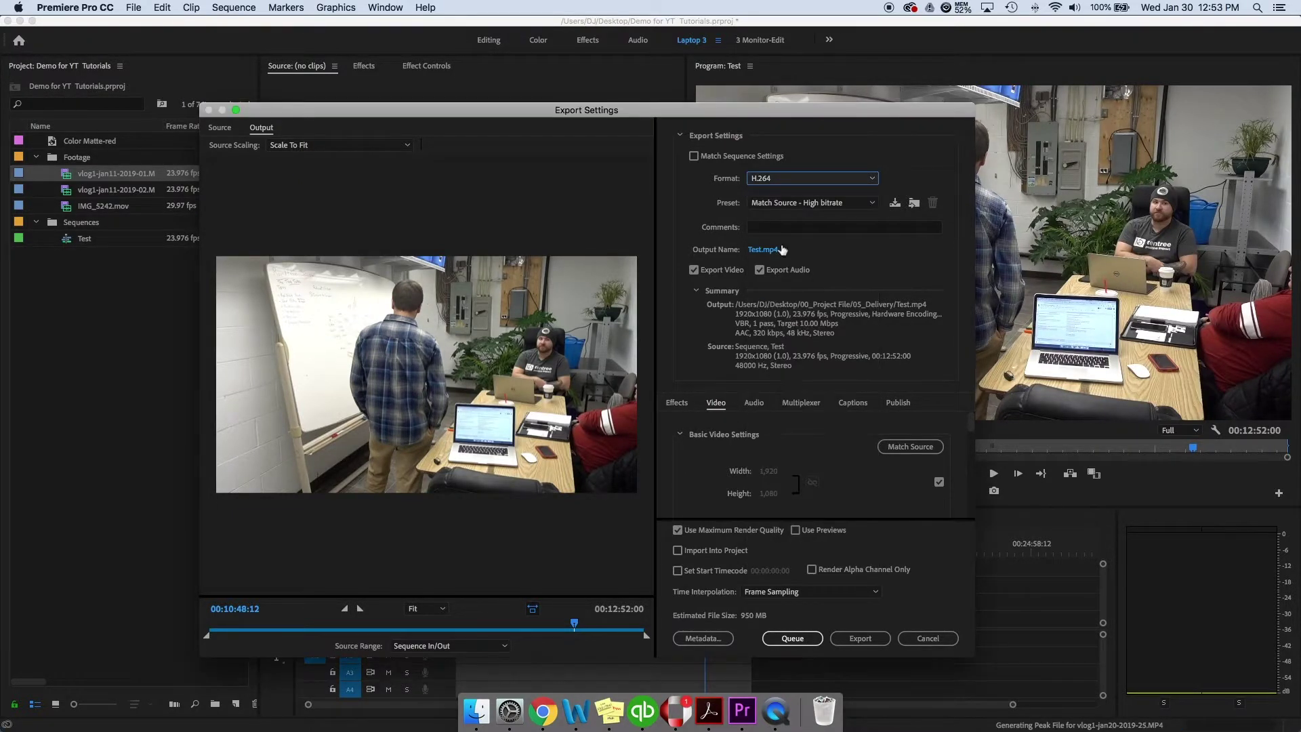
left_click(804, 202)
left_click(777, 235)
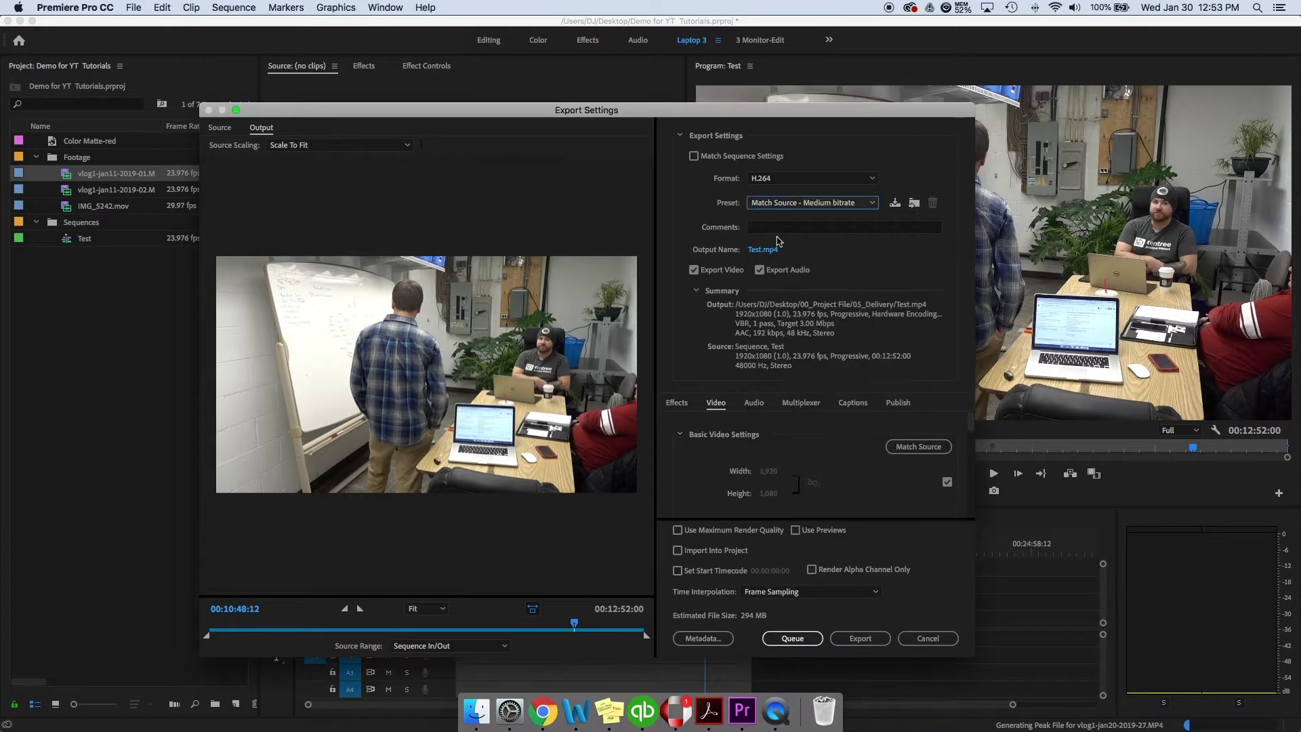
- Set the export output location to the 05_Delivery folder under 00_Projects
left_click(765, 251)
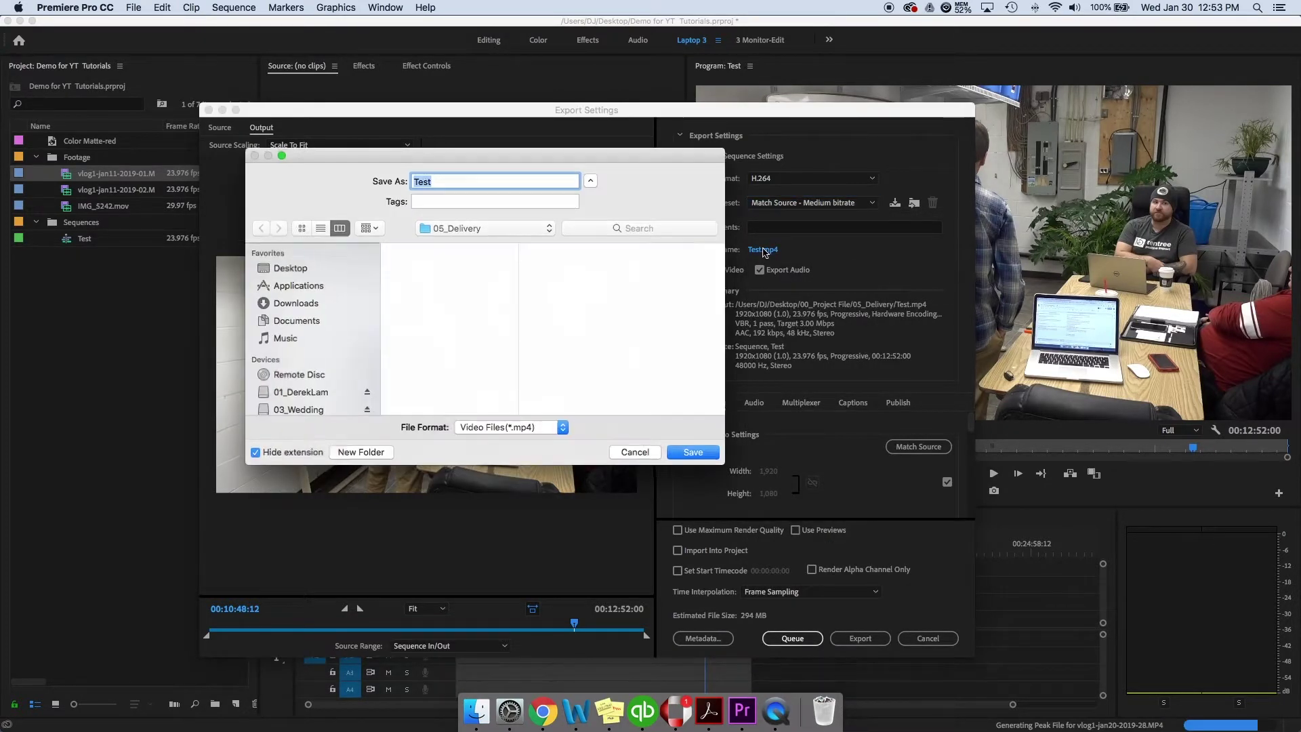
left_click(483, 227)
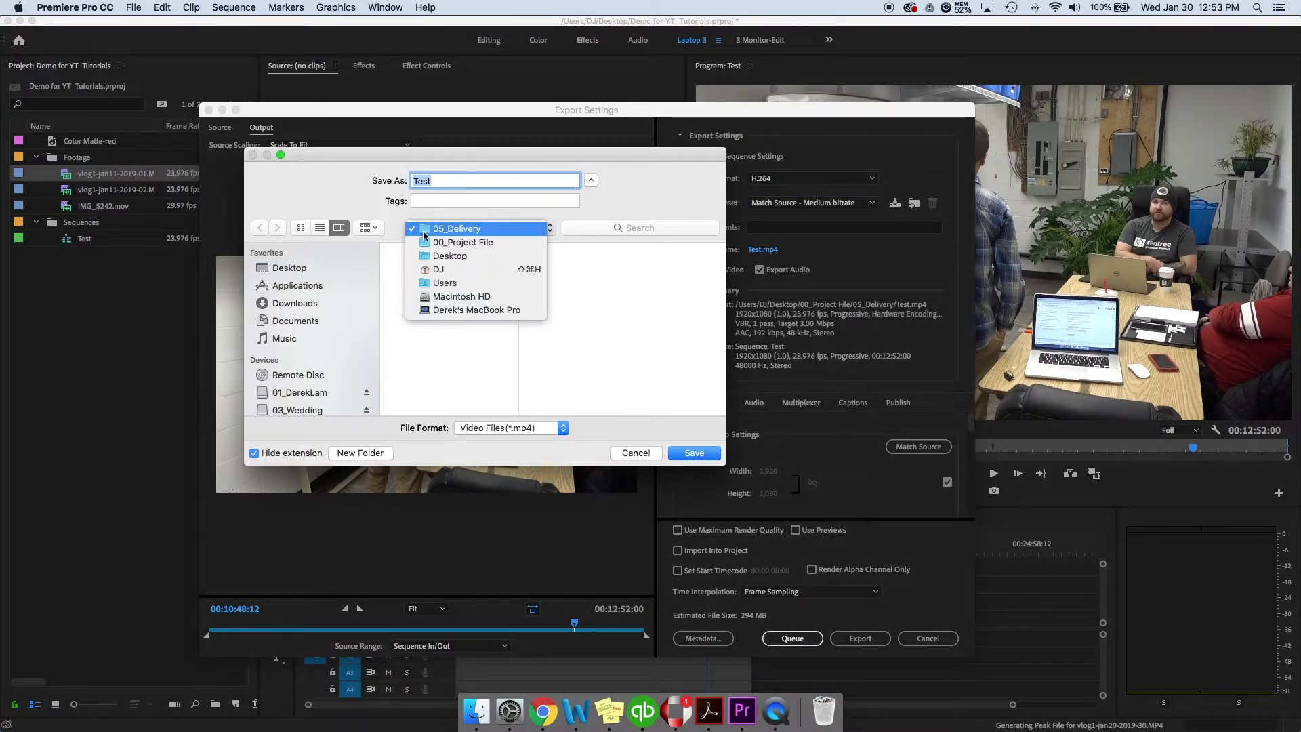
left_click(433, 245)
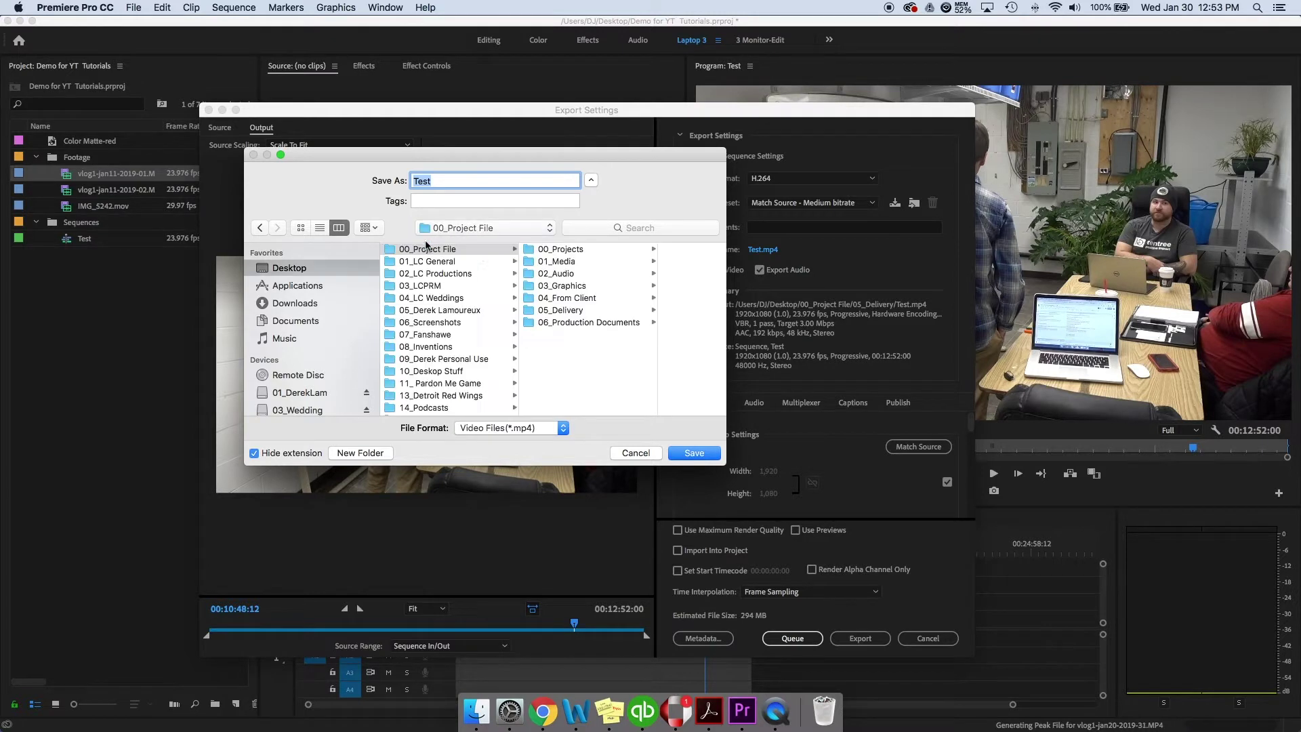
left_click(561, 250)
left_click(510, 311)
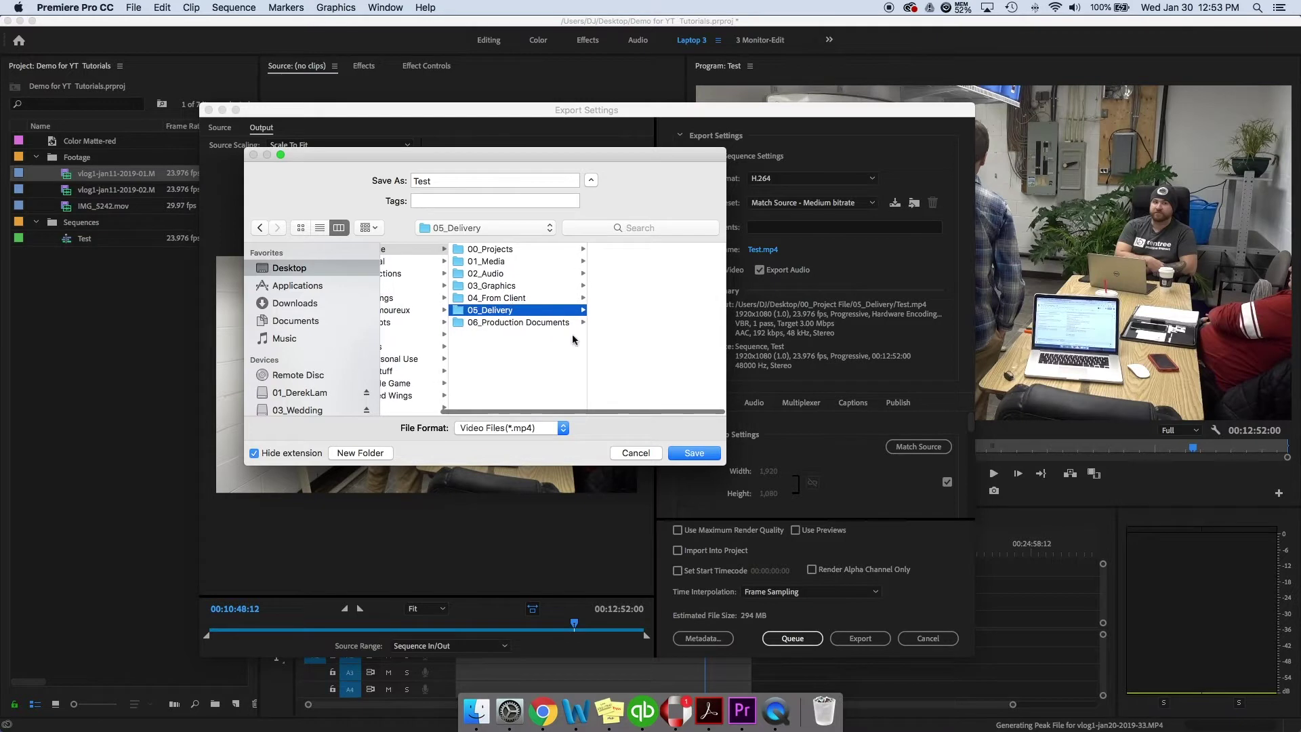
- Save the output as 'name it here.mp4' and keep Source Range at Sequence In/Out
double_click(421, 180)
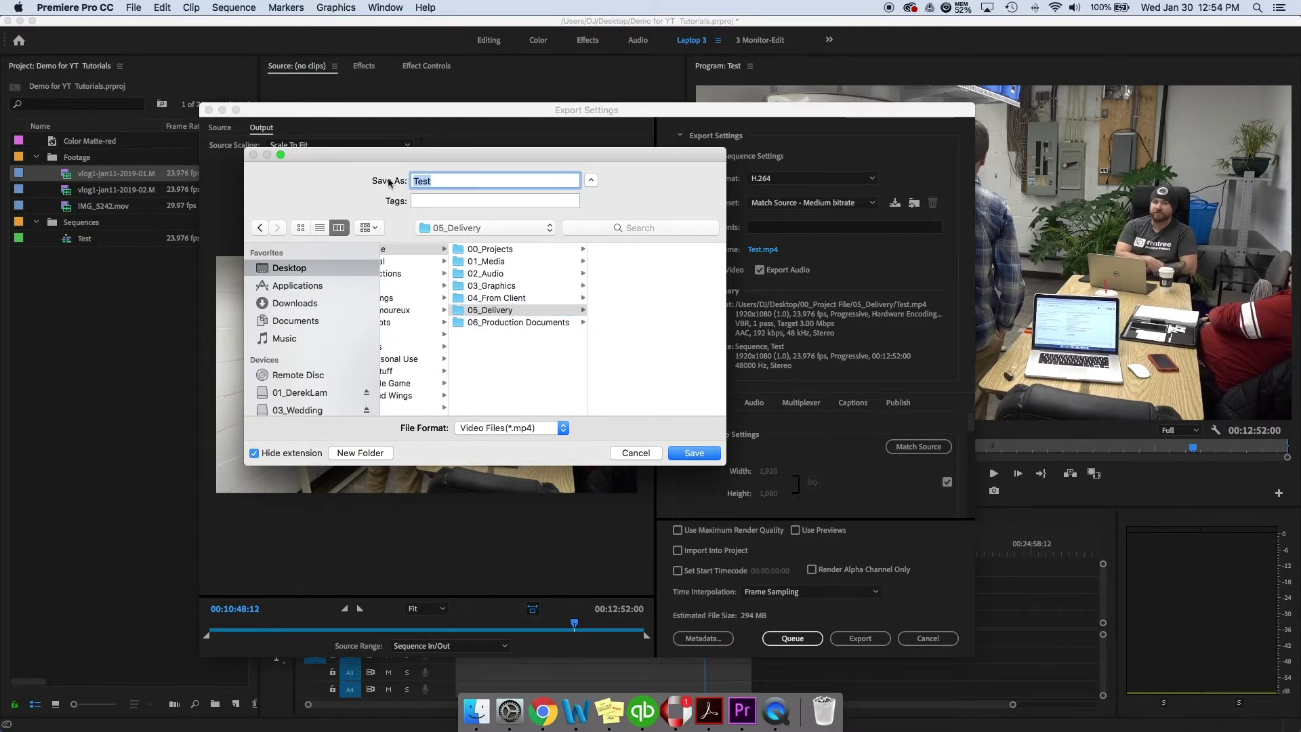
type("name it here")
left_click(698, 456)
left_click(695, 456)
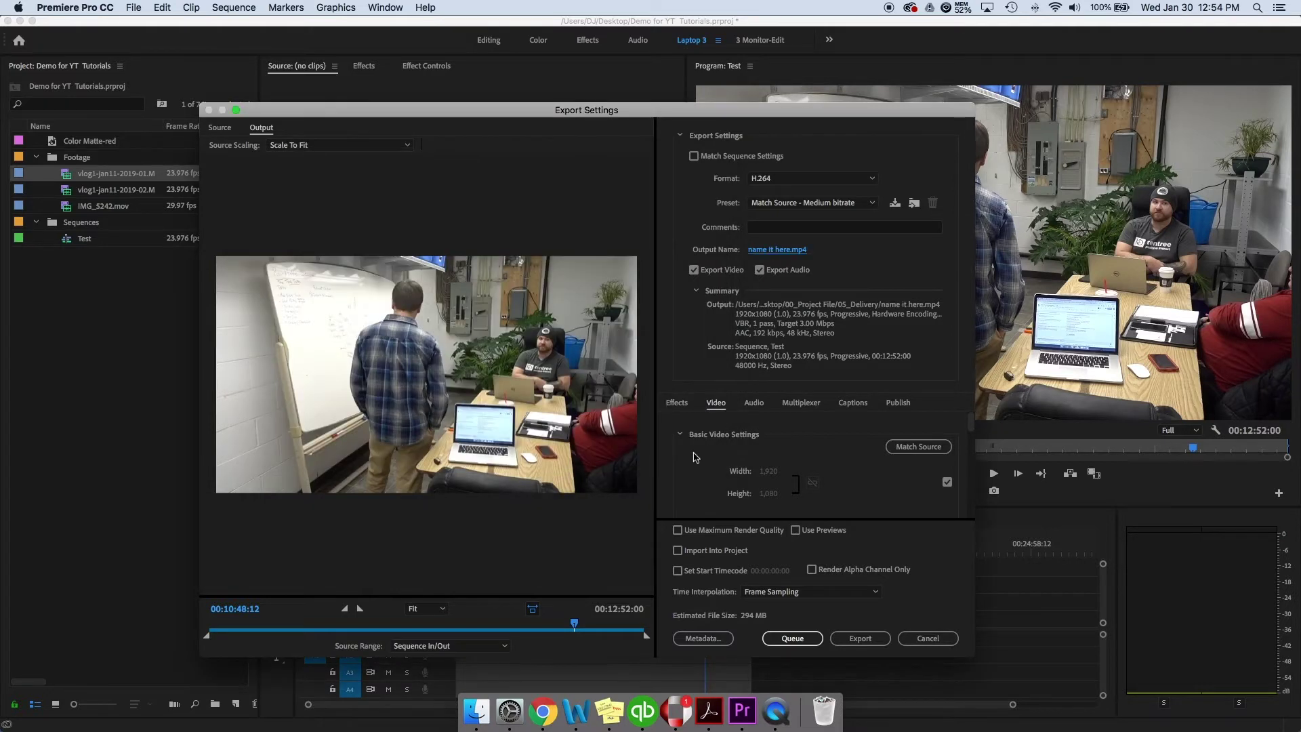
left_click(437, 646)
left_click(437, 676)
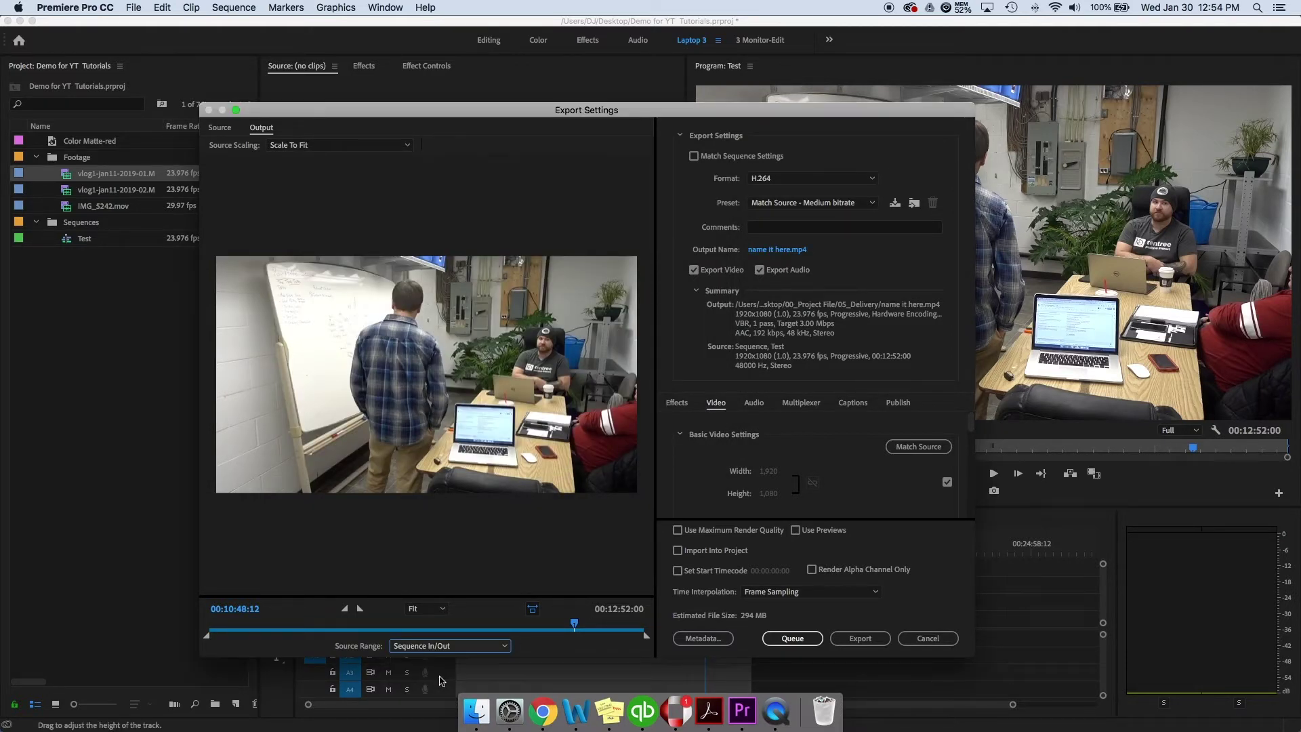